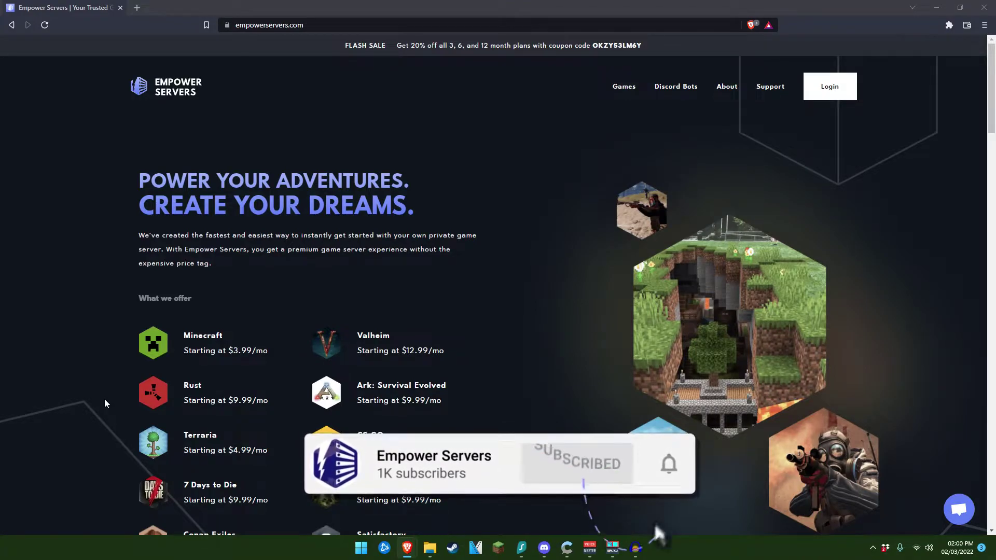
# Step: Log in and open the Minecraft Java Tutorial server's Advanced configuration page
pyautogui.click(831, 97)
pyautogui.click(796, 201)
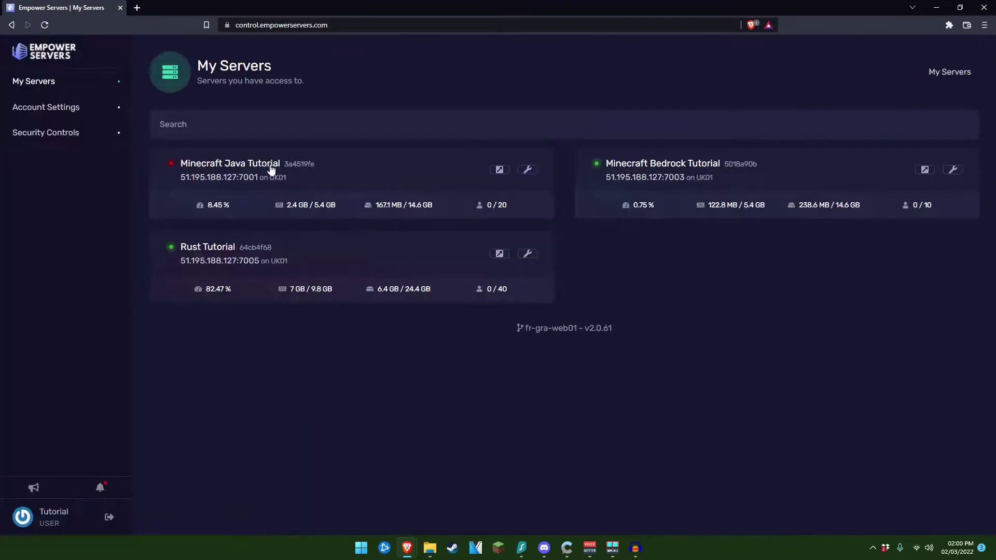
pyautogui.click(261, 166)
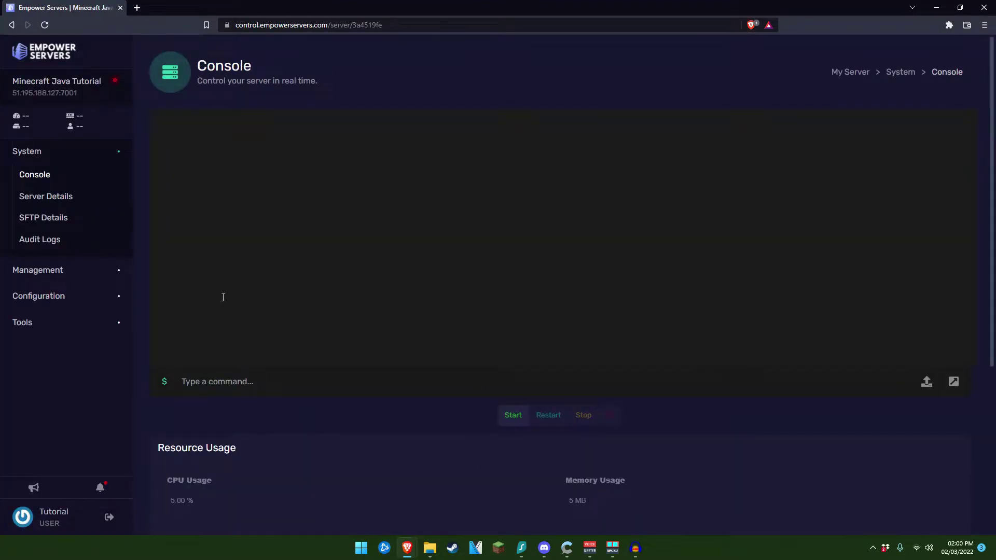
pyautogui.click(99, 303)
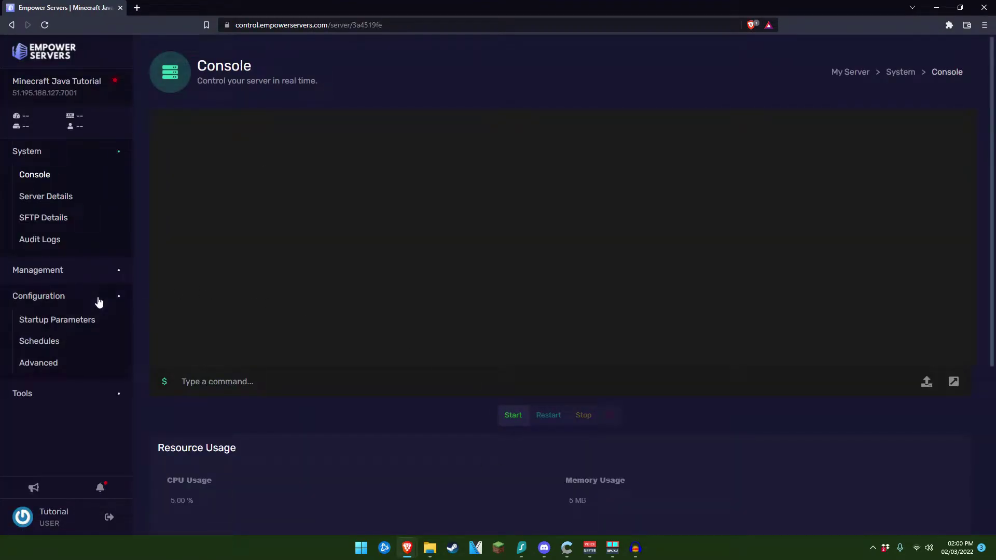
pyautogui.click(49, 364)
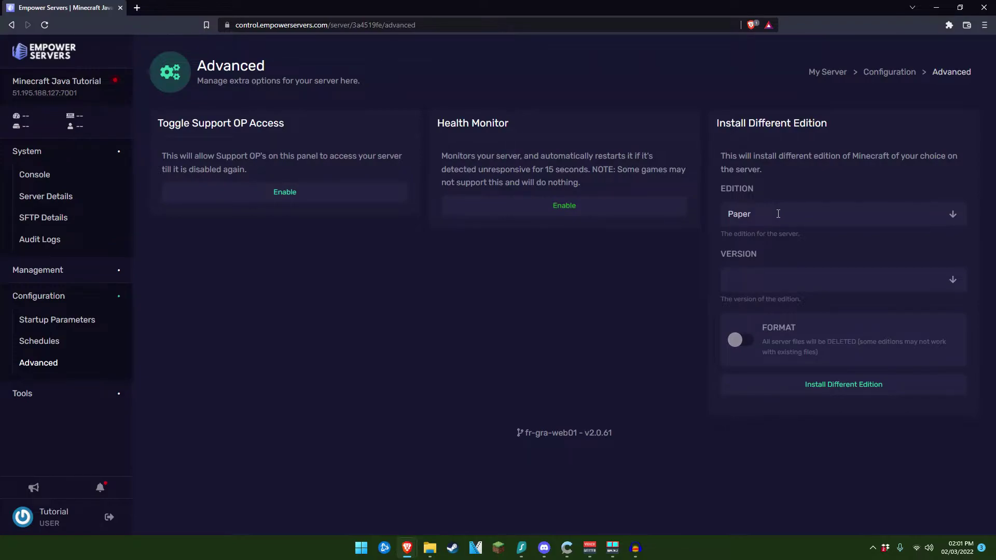
# Step: Install the Forge edition, version 1.18.1 (Recommended), with Format switched on
pyautogui.click(946, 209)
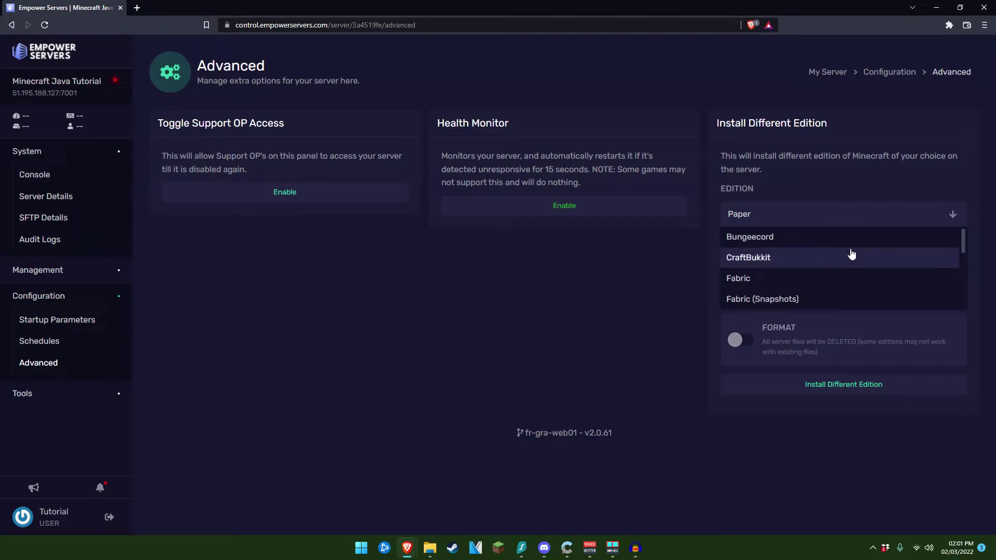
pyautogui.scroll(-2, 830, 262)
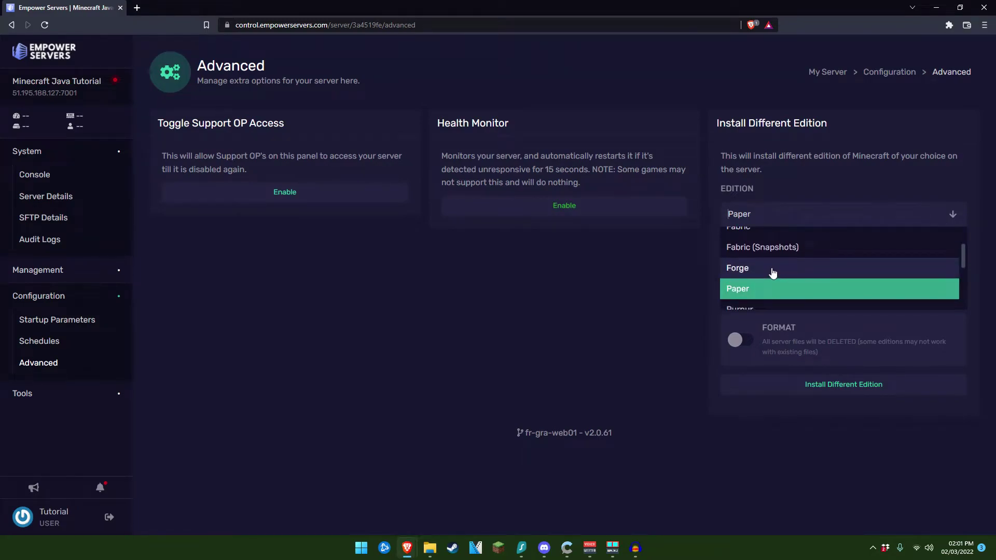
pyautogui.click(777, 274)
pyautogui.click(785, 285)
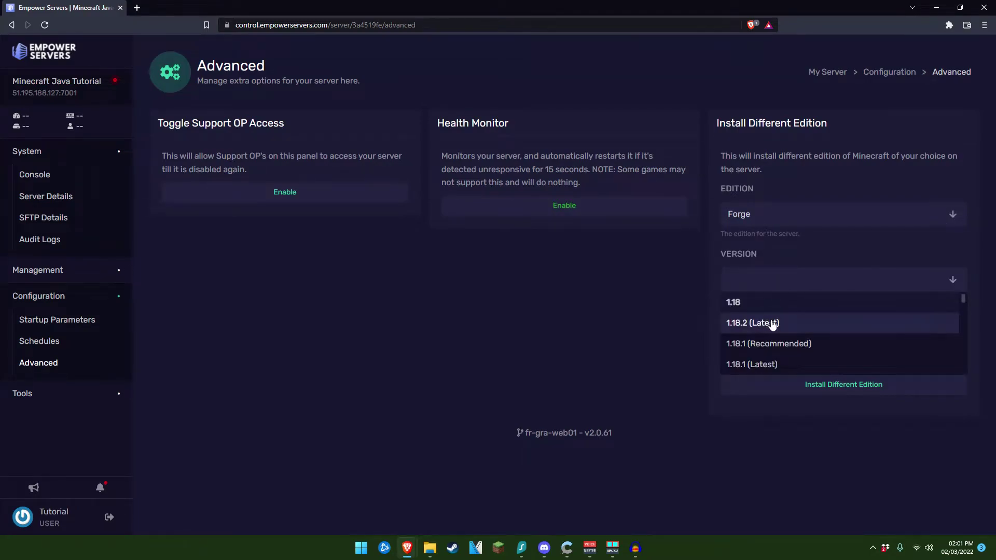
pyautogui.scroll(-1, 783, 322)
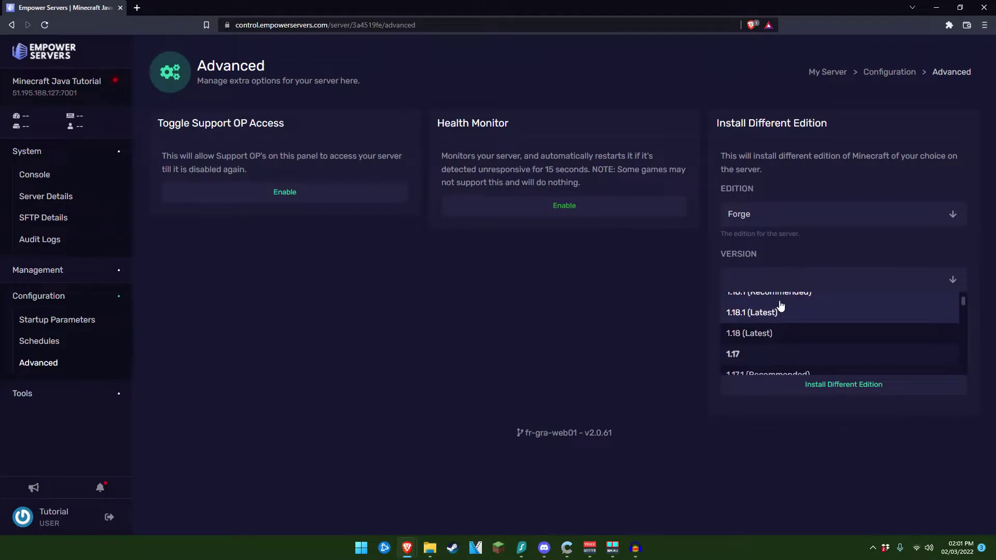
pyautogui.click(781, 300)
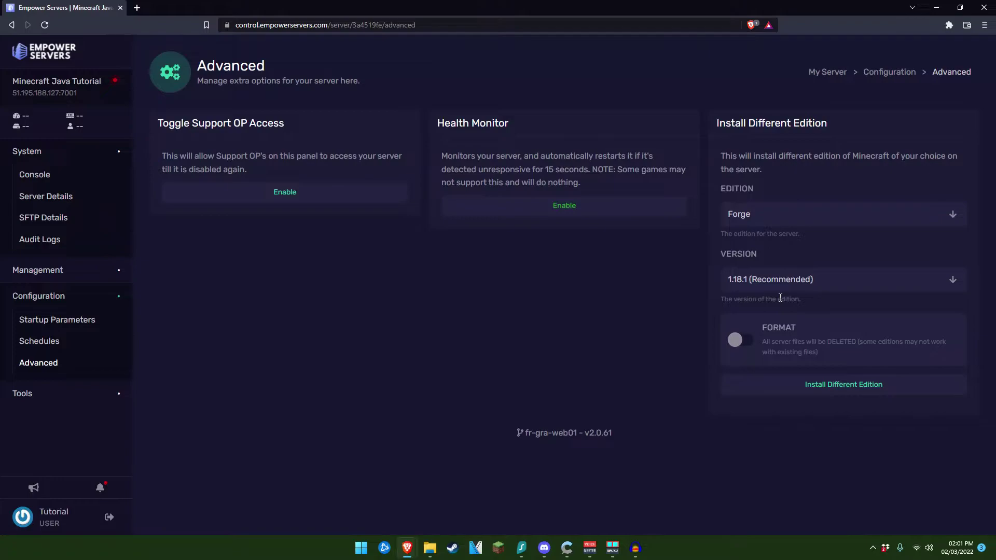
pyautogui.click(741, 343)
pyautogui.click(764, 386)
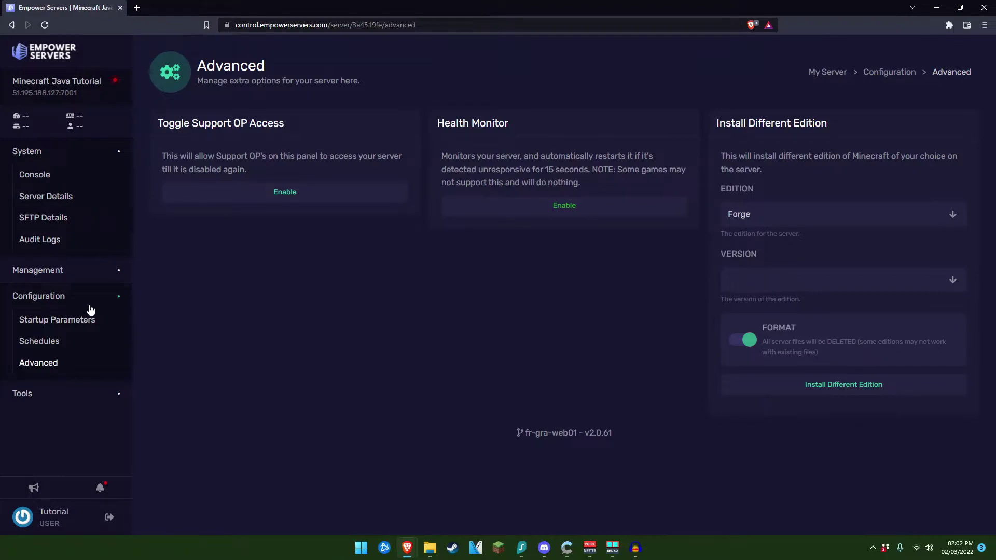
pyautogui.click(50, 271)
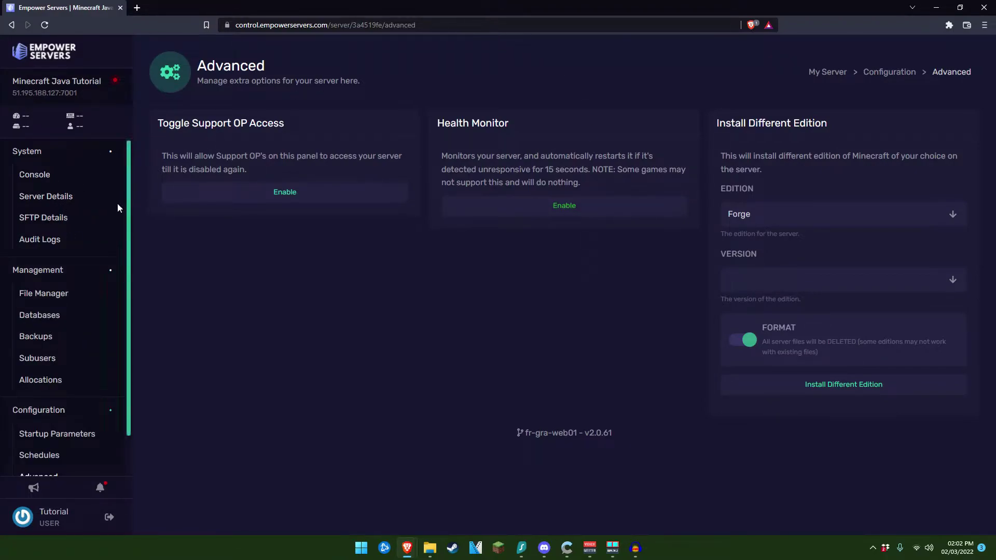
# Step: Choose Java 17 (option 5) for the Forge server in the console
pyautogui.click(52, 292)
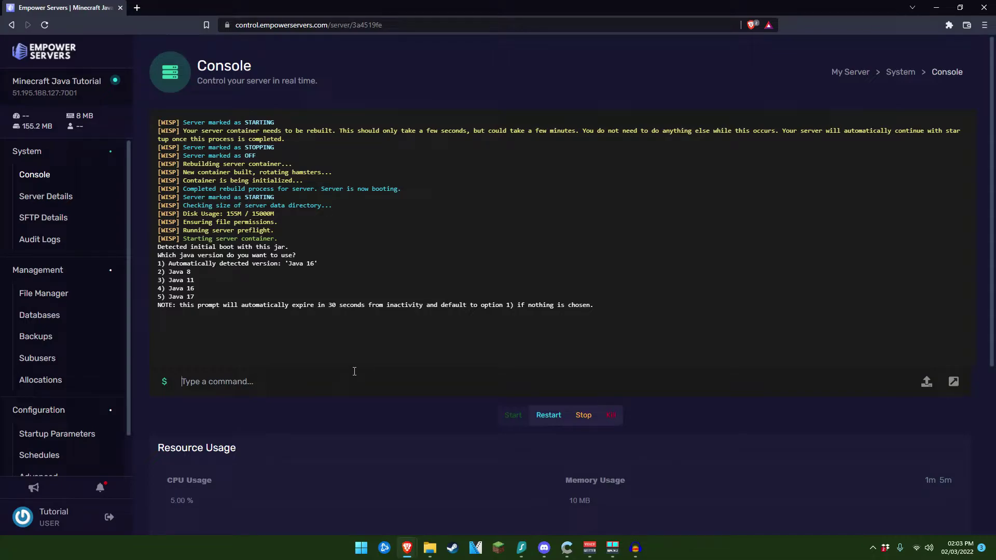
pyautogui.write('5')
pyautogui.press('Return')
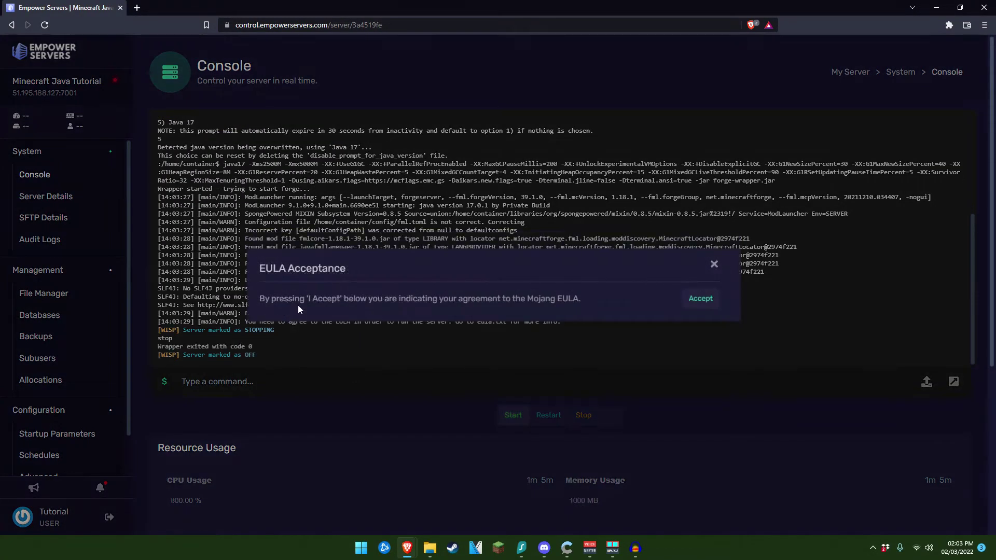
# Step: Accept the Mojang EULA and browse the server's files
pyautogui.click(701, 299)
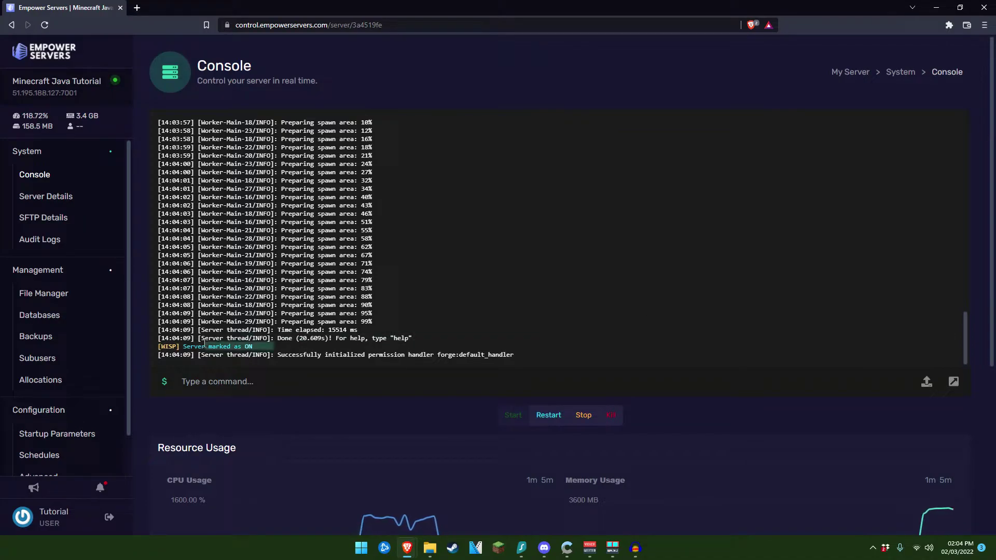
pyautogui.click(59, 299)
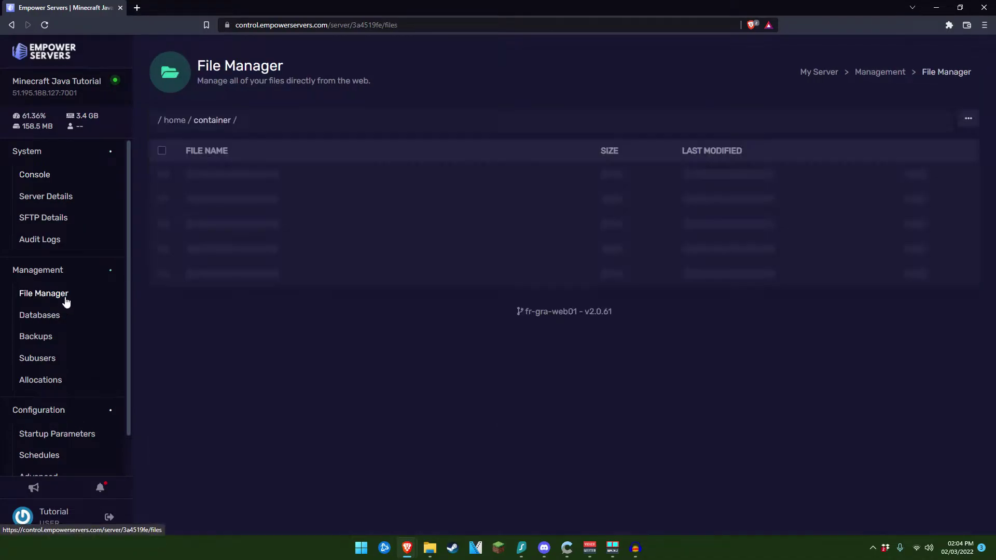
pyautogui.scroll(-4, 280, 234)
pyautogui.scroll(4, 268, 239)
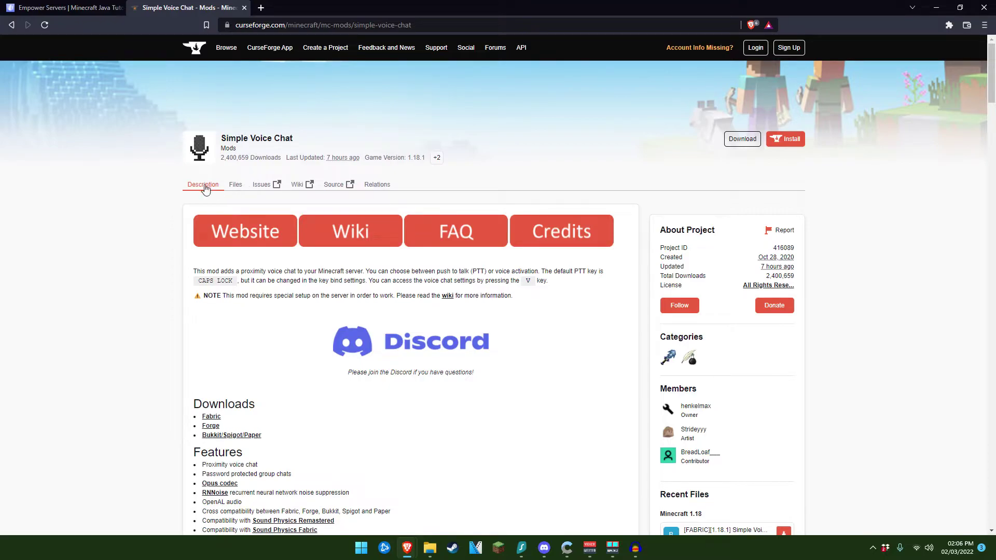
# Step: Download the [FORGE][1.18.1] Simple Voice Chat 1.18.1-2.2.23 file from the Files list
pyautogui.click(239, 186)
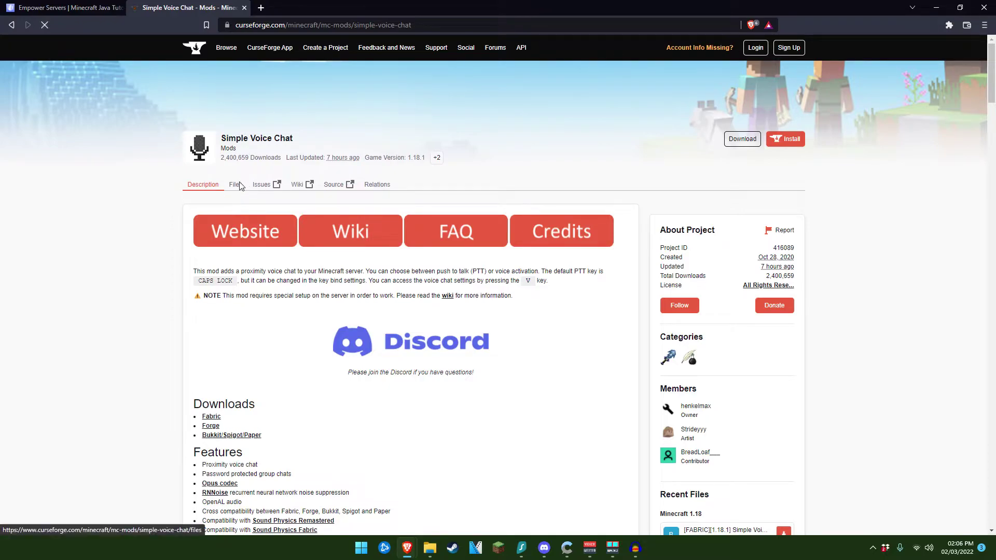
pyautogui.scroll(-5, 245, 198)
pyautogui.scroll(-2, 245, 198)
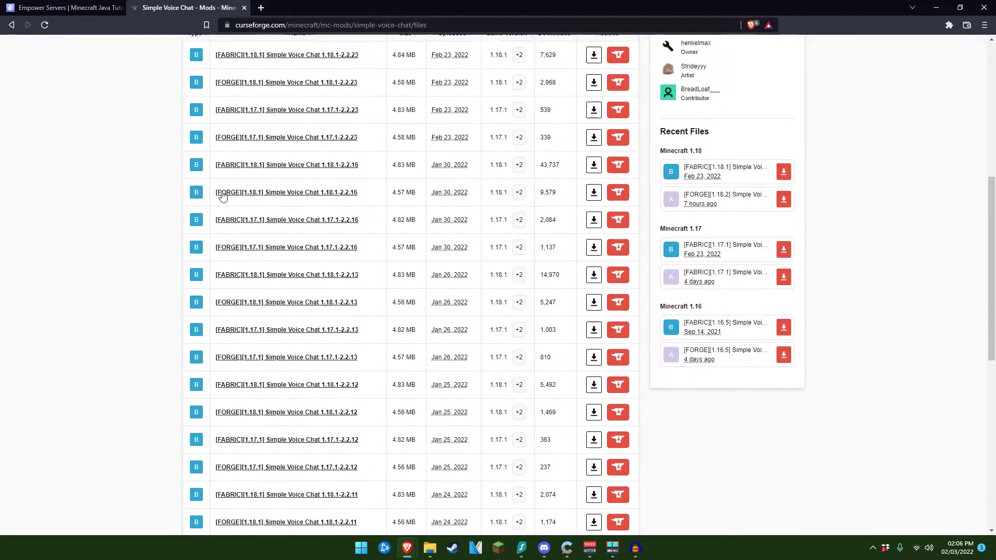
pyautogui.scroll(3, 228, 199)
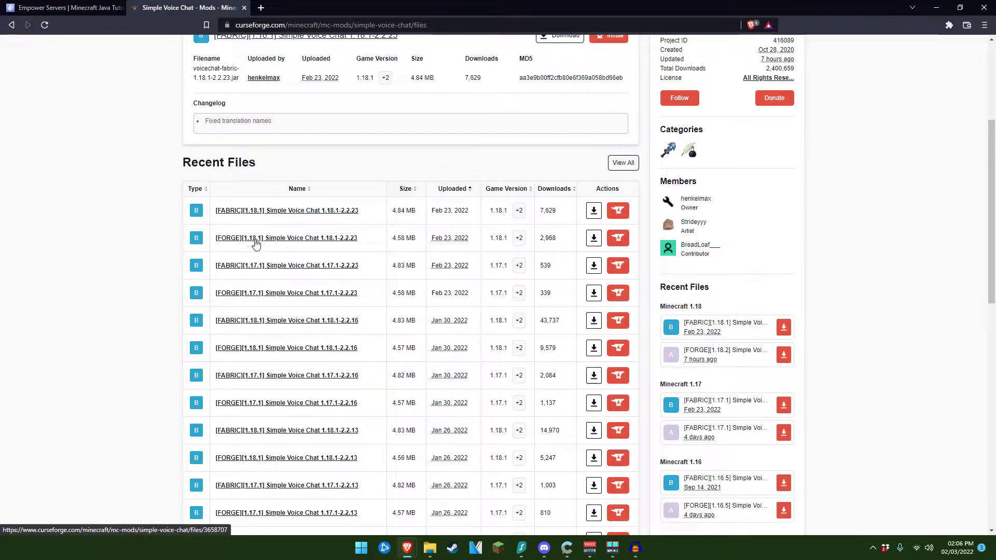
pyautogui.click(594, 238)
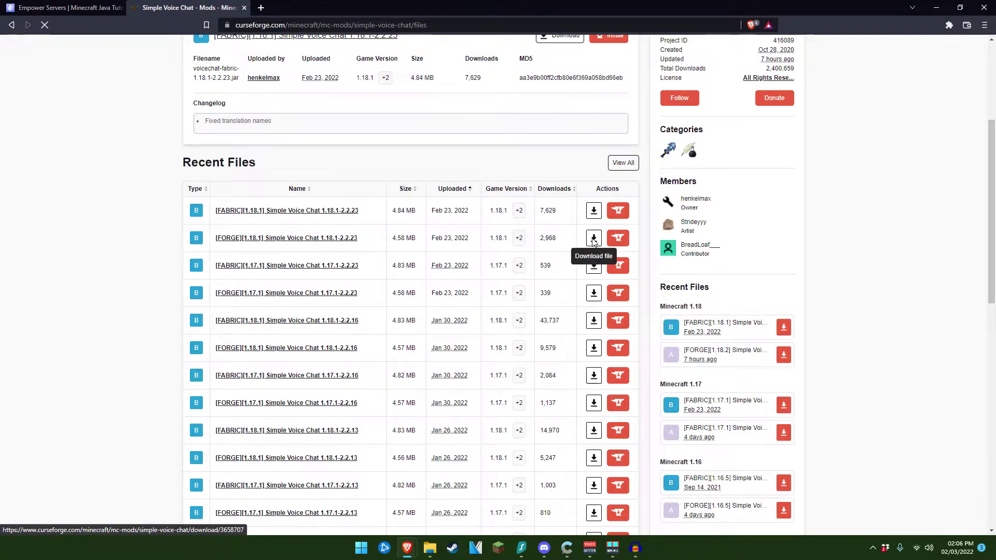
# Step: Upload voicechat-forge-1.18.1-2.2.23.jar from Downloads into the server's mods folder
pyautogui.hotkey('ctrl', 'Tab')
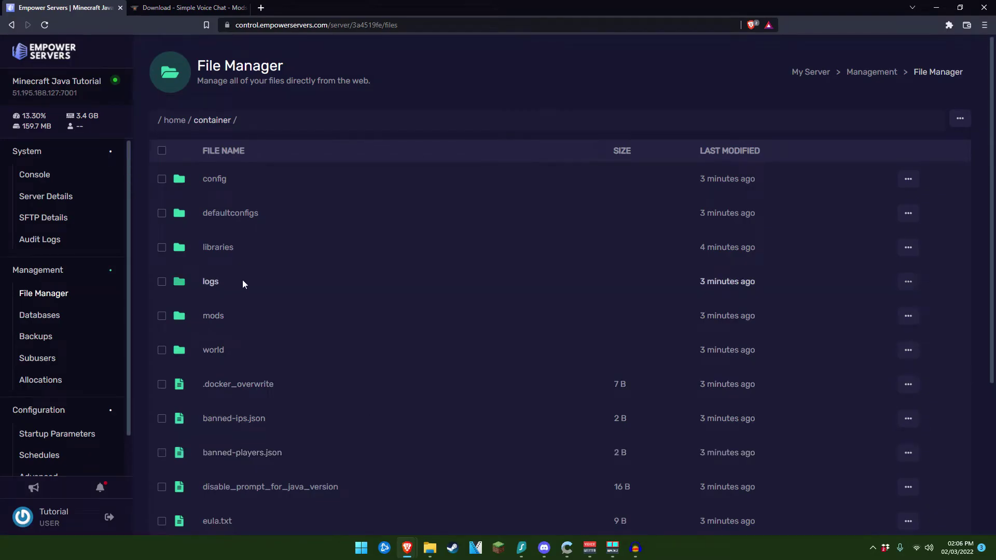
pyautogui.scroll(-2, 255, 265)
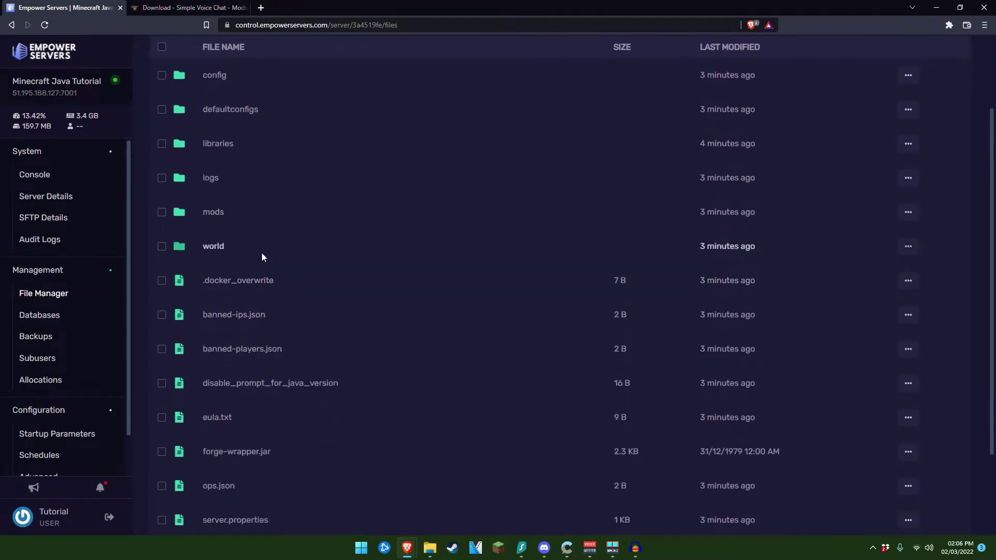
pyautogui.click(215, 214)
pyautogui.click(969, 122)
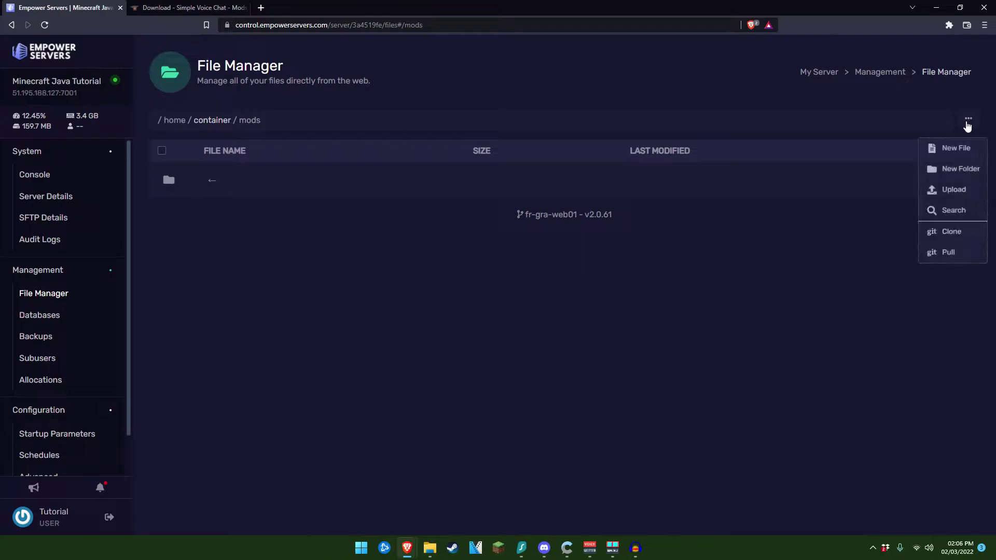
pyautogui.click(944, 191)
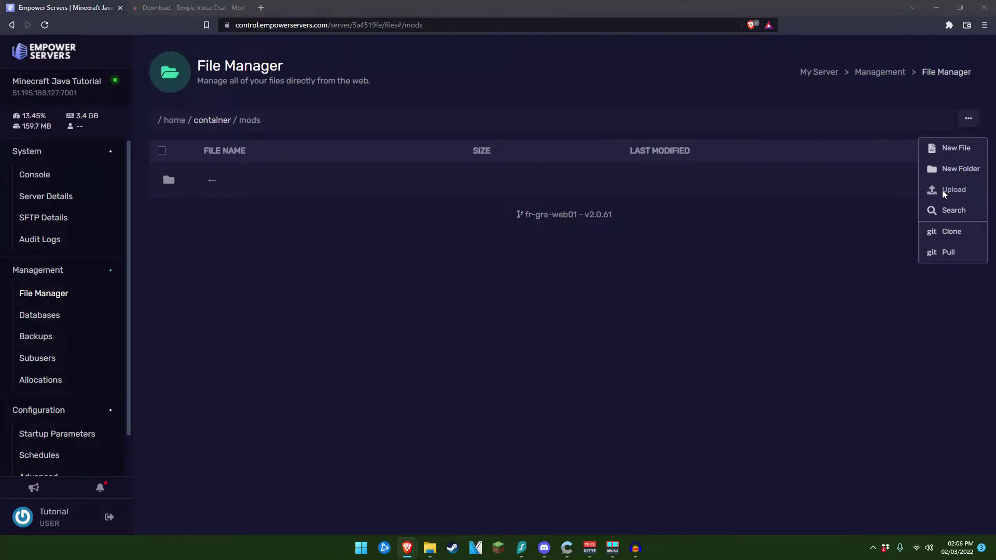
pyautogui.click(50, 124)
pyautogui.click(208, 89)
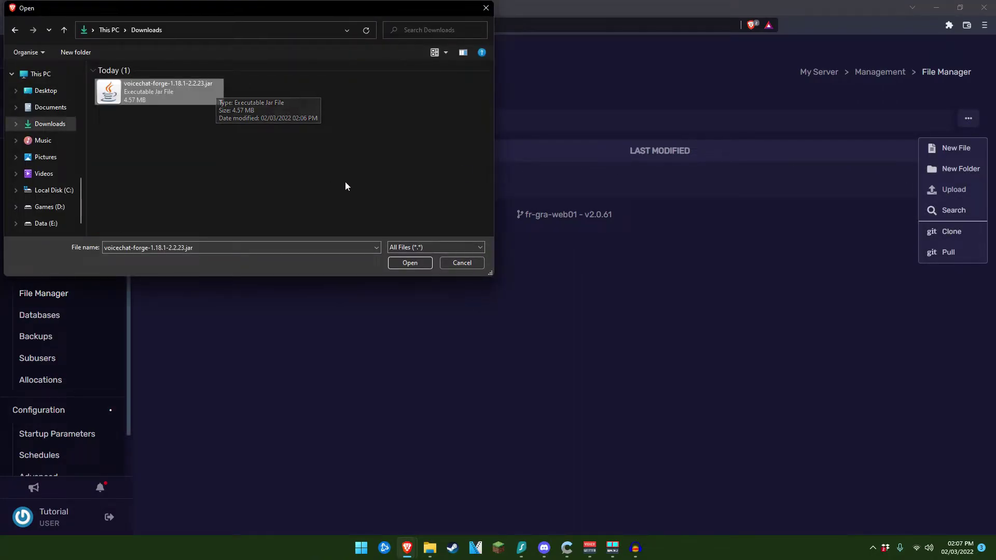
pyautogui.click(410, 263)
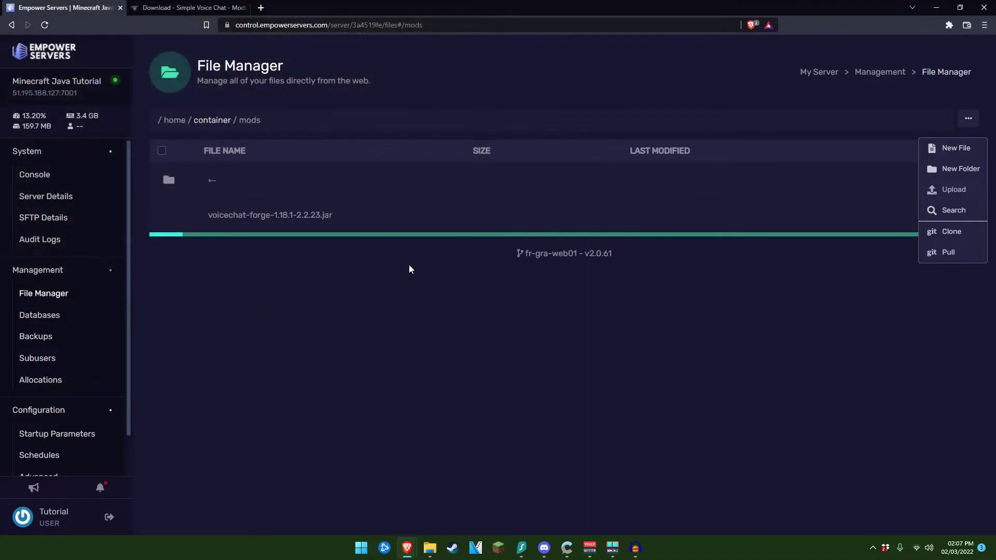
pyautogui.click(935, 313)
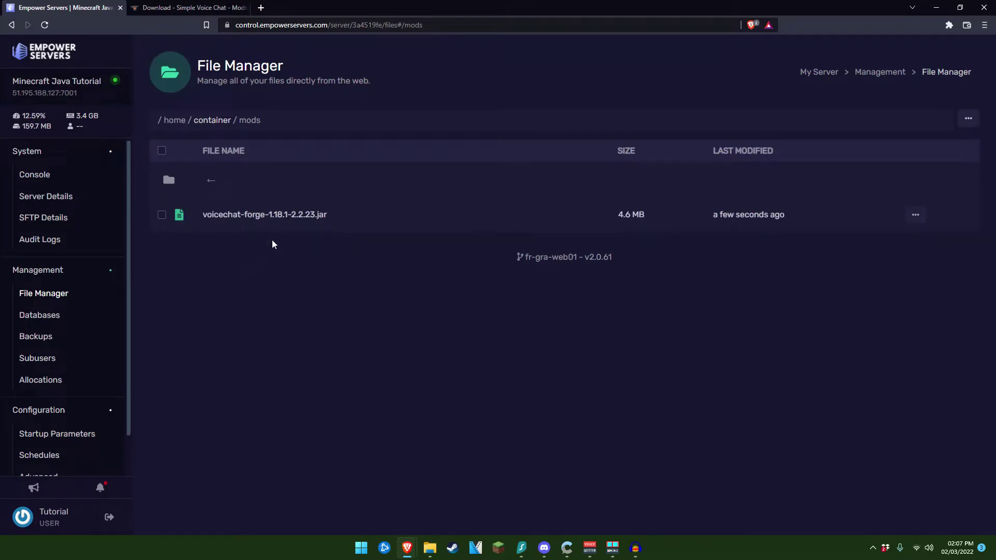
# Step: Restart the server to load the mod and view its allocated ports 7001 and 7002
pyautogui.click(78, 177)
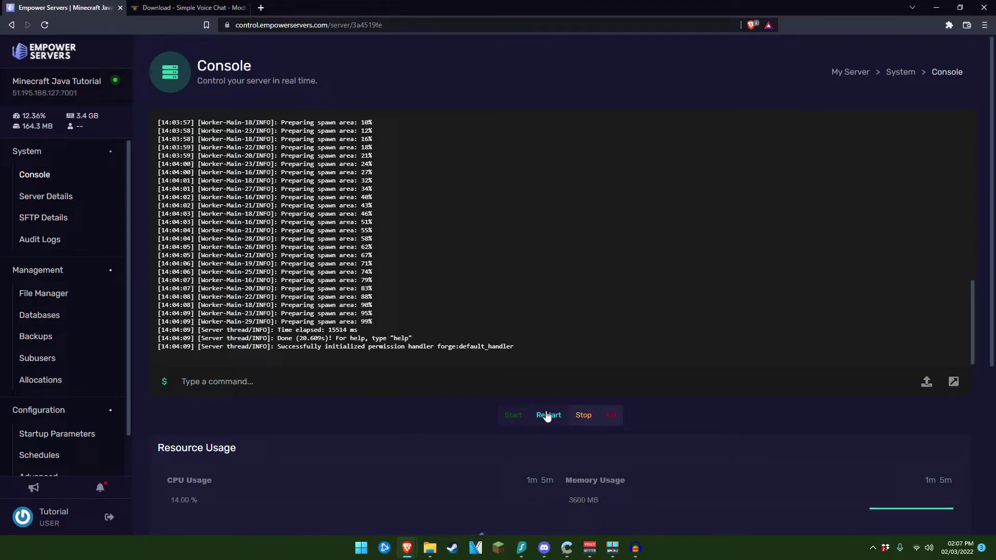
pyautogui.click(548, 416)
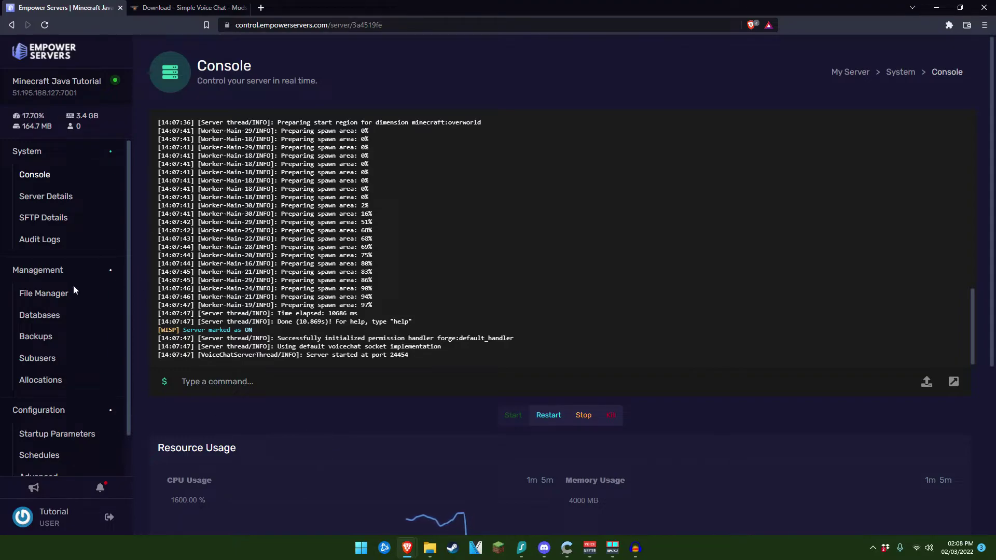
pyautogui.click(60, 382)
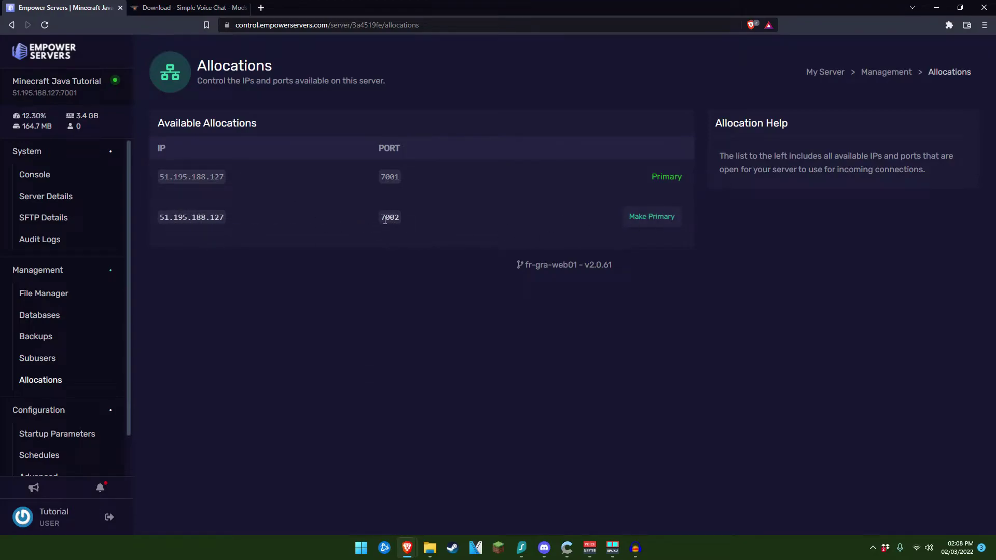
# Step: Copy the 7002 port number and return to the server's top-level files
pyautogui.moveTo(383, 219); pyautogui.dragTo(399, 219)
pyautogui.rightClick(399, 219)
pyautogui.click(407, 226)
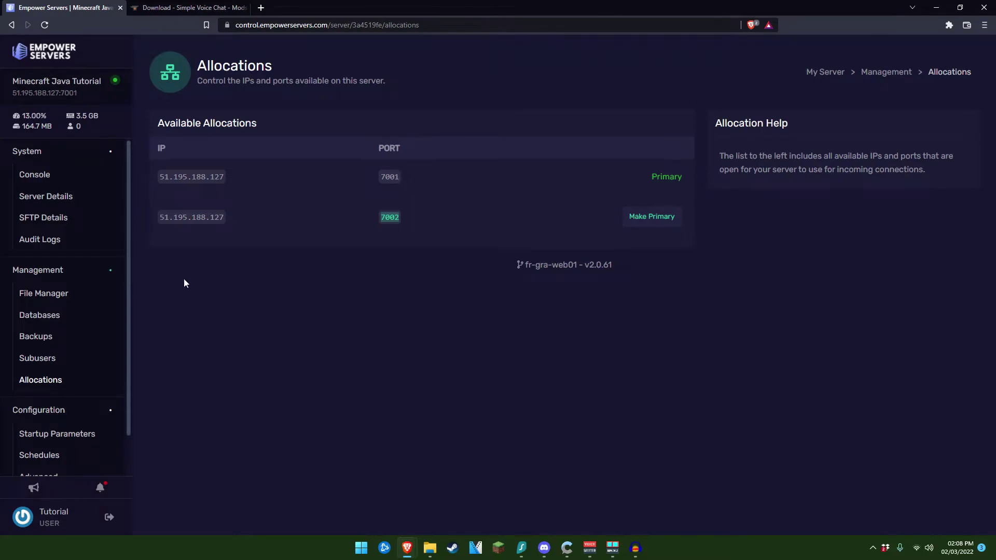
pyautogui.click(50, 301)
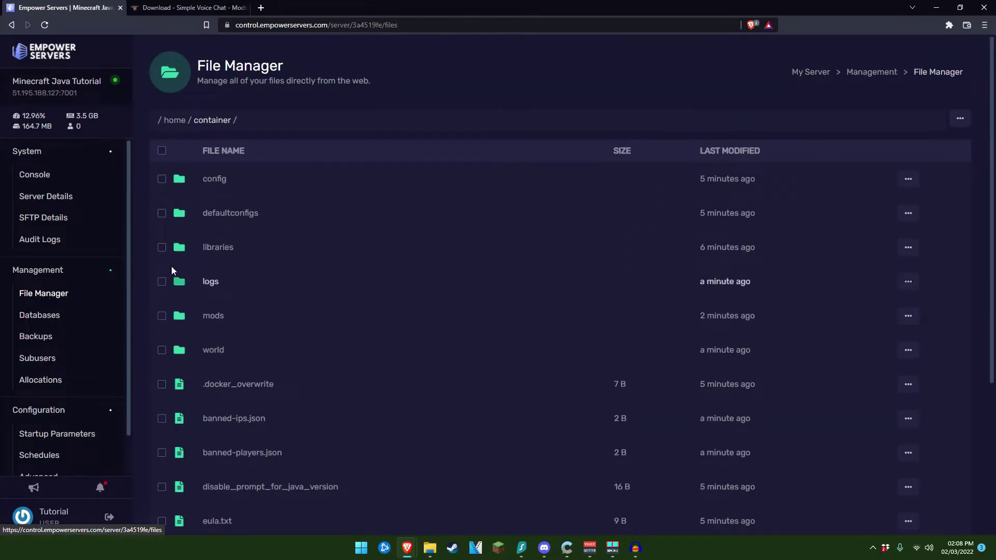
# Step: Go to world/serverconfig and open voicechat-server.toml in the editor
pyautogui.scroll(-1, 212, 339)
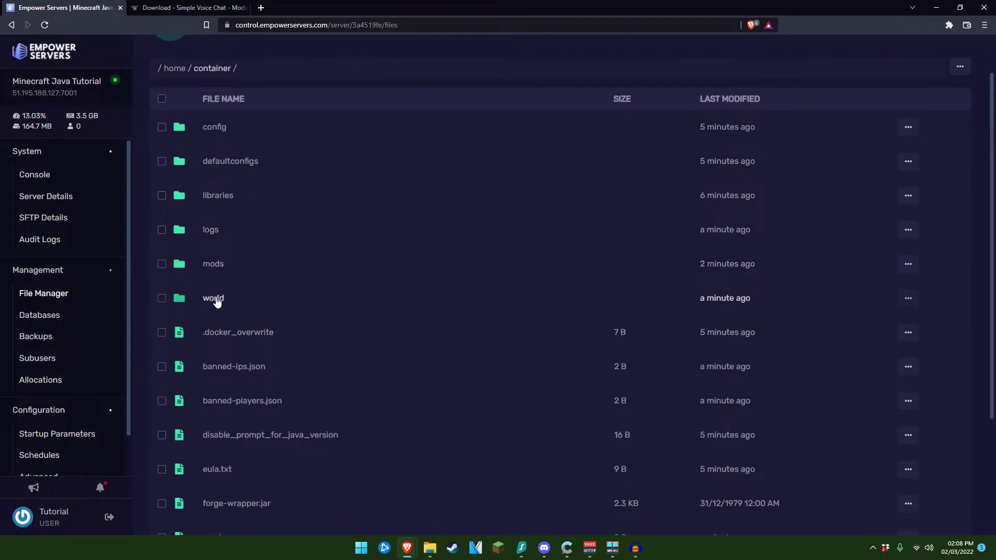
pyautogui.click(217, 295)
pyautogui.scroll(-2, 225, 285)
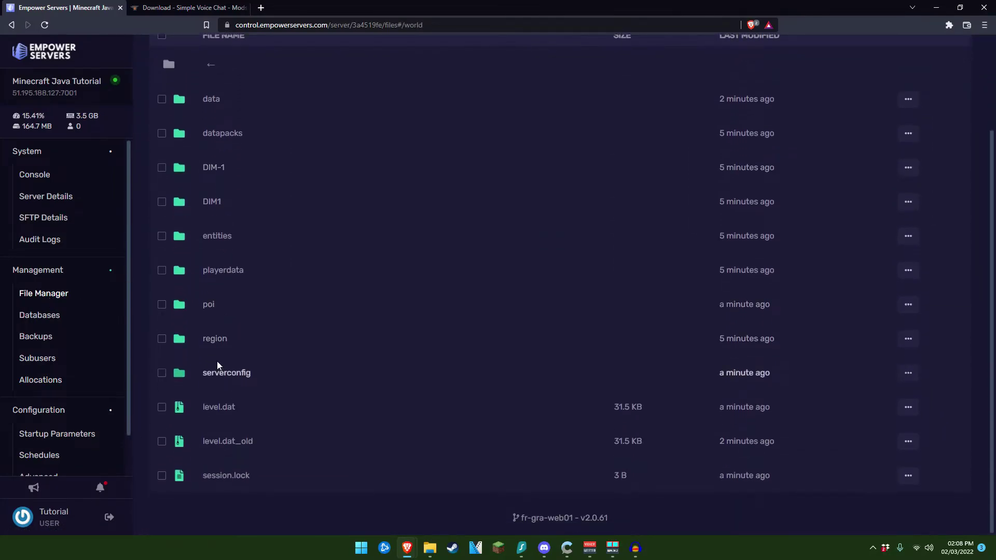
pyautogui.click(225, 374)
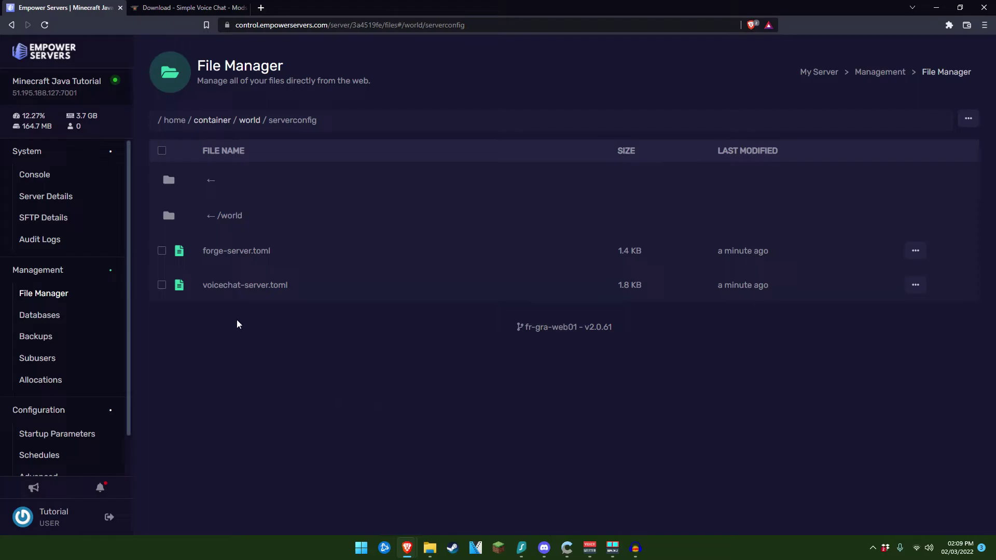
pyautogui.click(254, 289)
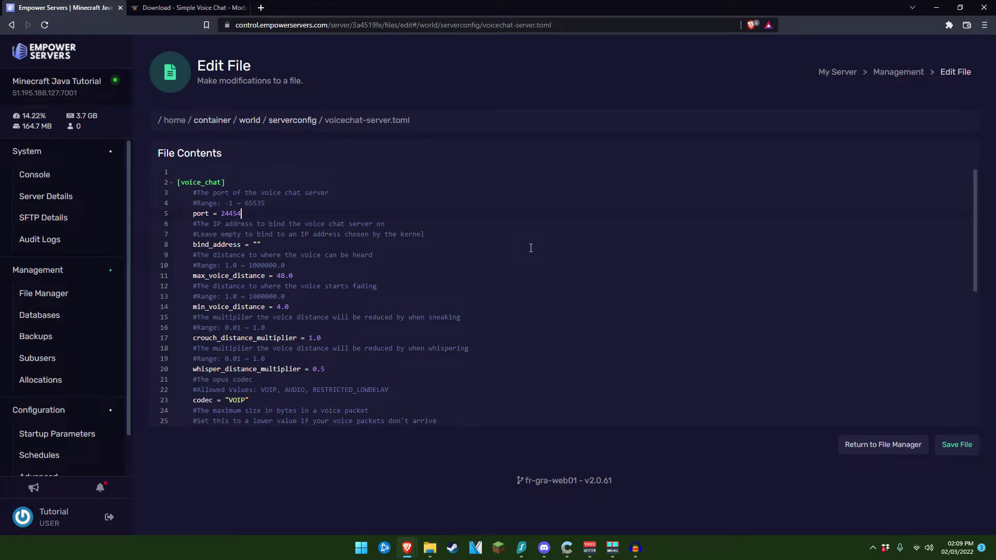
# Step: Replace port 24454 with 7002 in voicechat-server.toml and save the file
pyautogui.press('BackSpace')
pyautogui.press('BackSpace')
pyautogui.press('BackSpace')
pyautogui.press('BackSpace')
pyautogui.rightClick(244, 215)
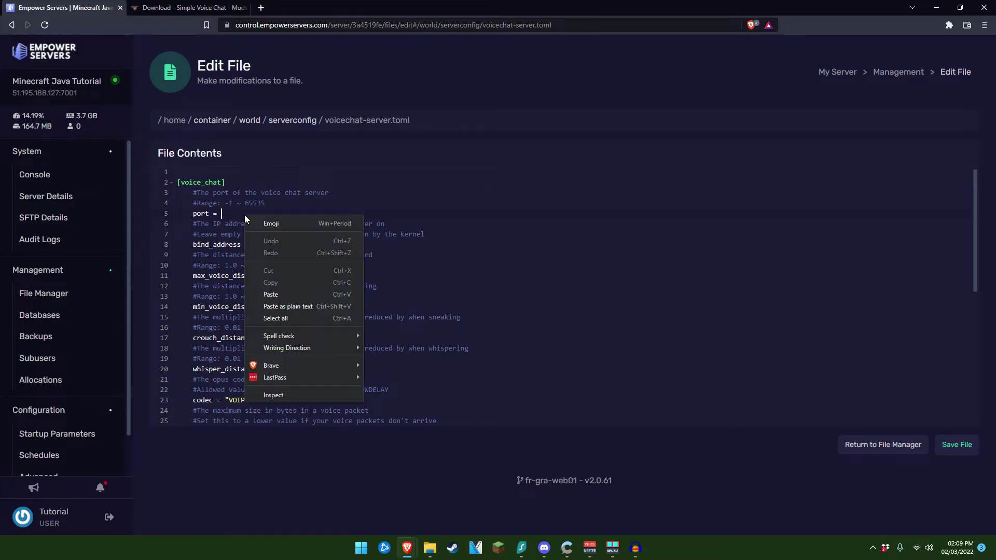
pyautogui.click(285, 294)
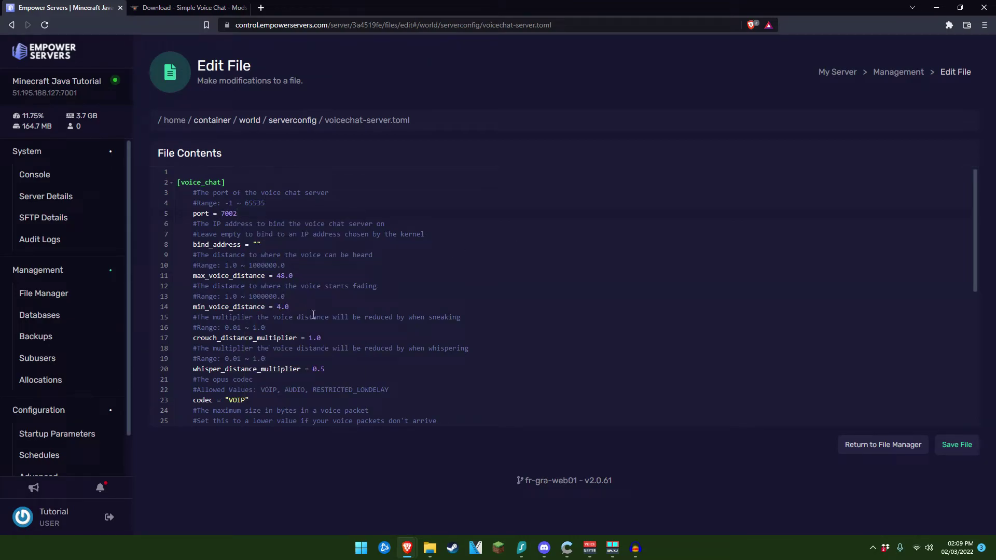
pyautogui.click(967, 445)
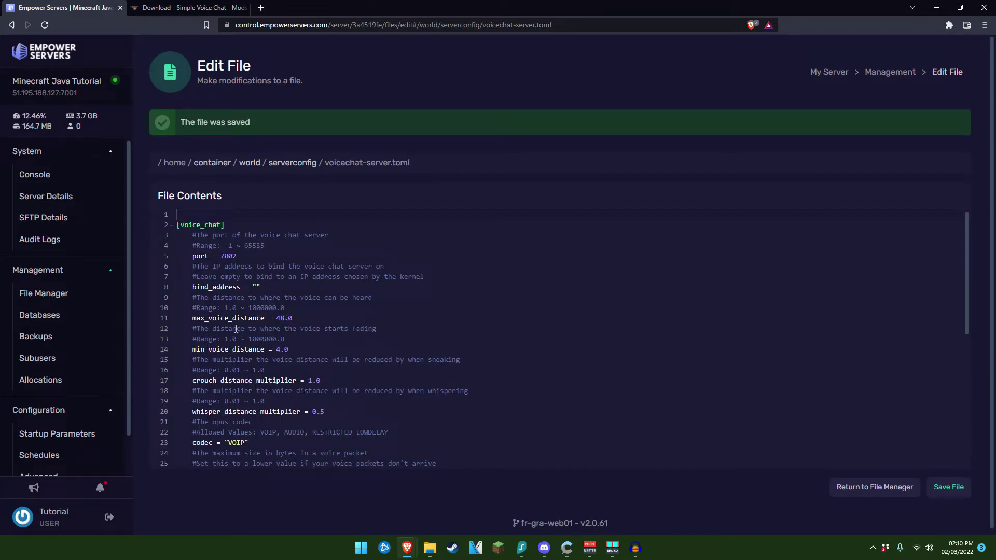
pyautogui.scroll(-1, 291, 319)
pyautogui.scroll(1, 249, 327)
pyautogui.scroll(-5, 249, 332)
pyautogui.scroll(3, 233, 369)
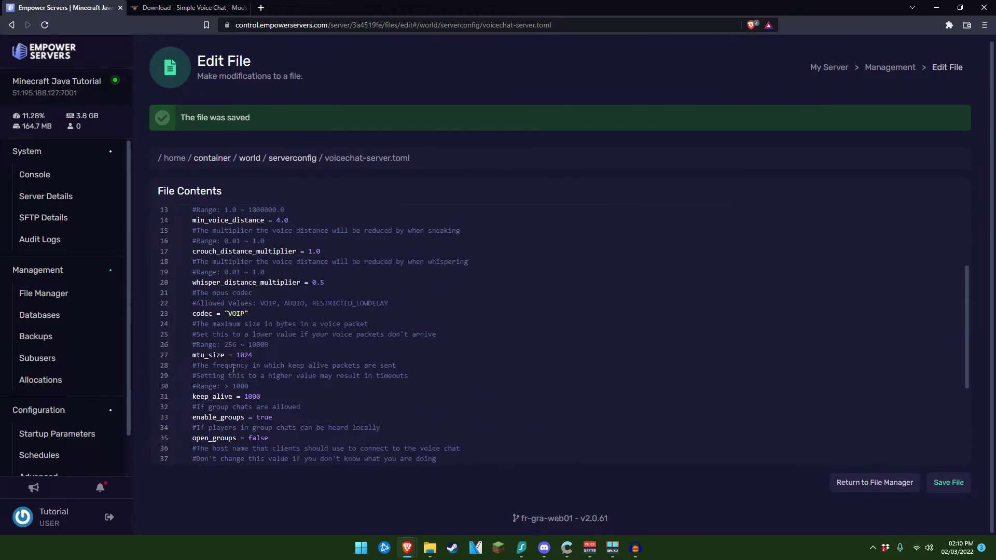
pyautogui.scroll(-2, 233, 369)
pyautogui.scroll(7, 229, 373)
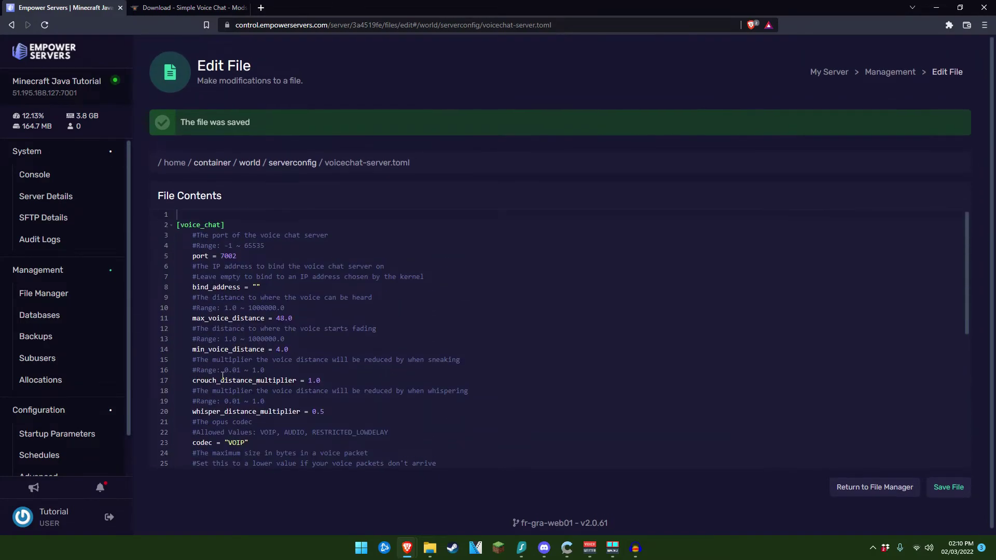
pyautogui.scroll(-6, 223, 376)
pyautogui.scroll(6, 311, 364)
# Step: Restart the server and confirm the log shows voice chat started on port 7002
pyautogui.click(66, 179)
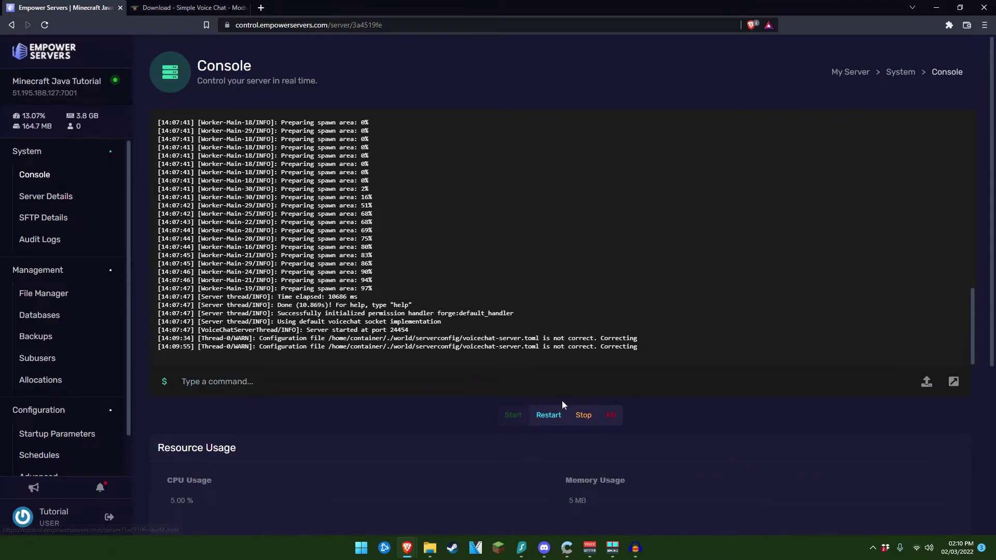
pyautogui.click(549, 415)
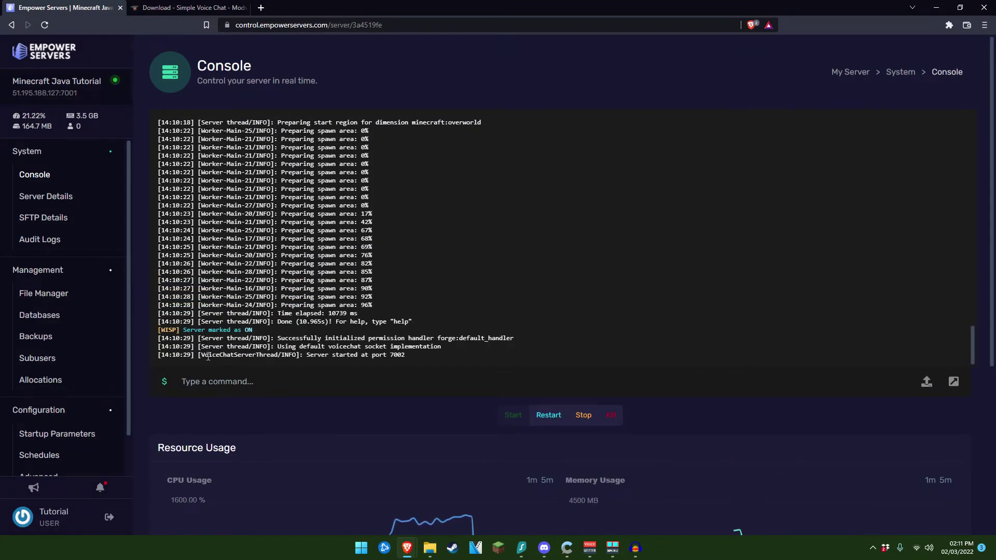
pyautogui.moveTo(213, 355); pyautogui.dragTo(260, 355)
pyautogui.doubleClick(396, 355)
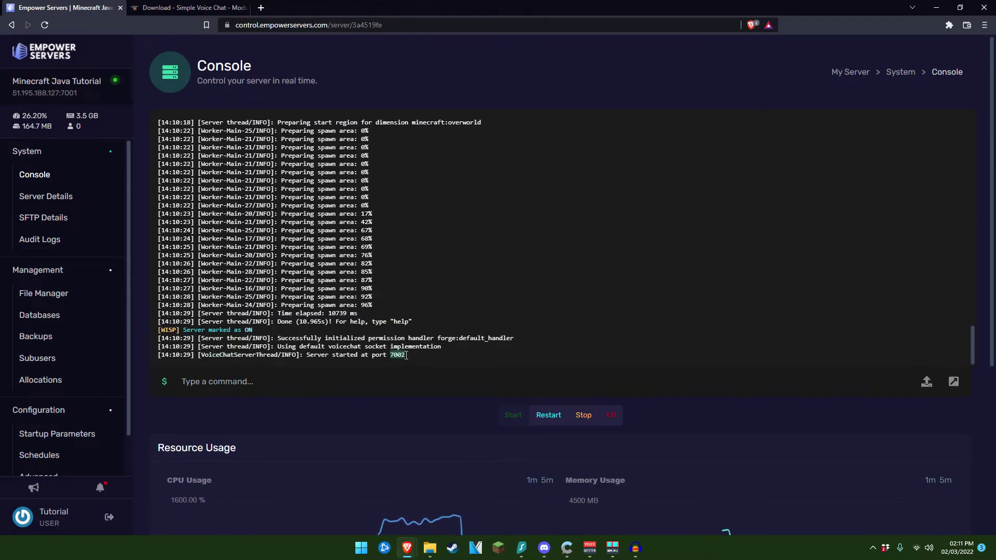
pyautogui.click(396, 355)
pyautogui.scroll(-2, 451, 321)
pyautogui.scroll(2, 464, 330)
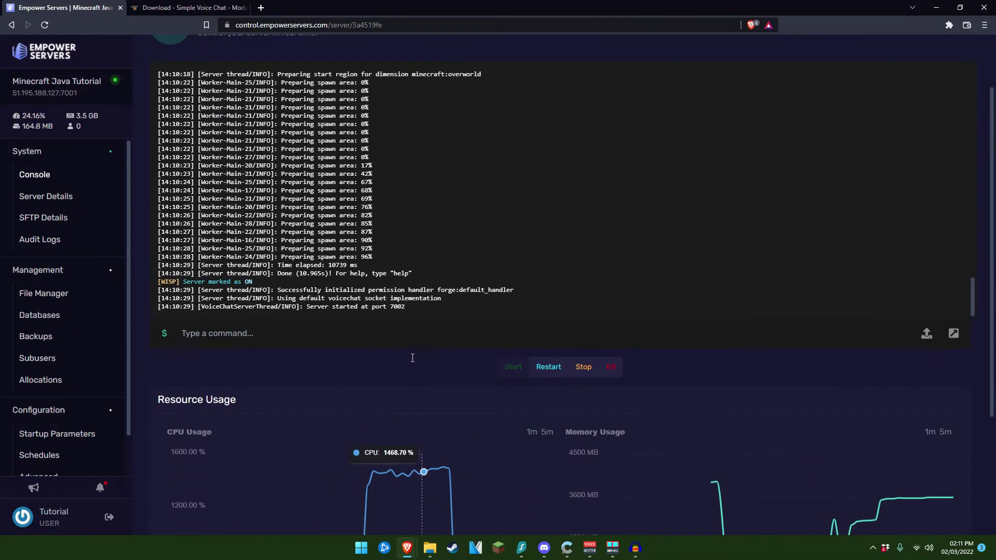
pyautogui.scroll(-1, 480, 462)
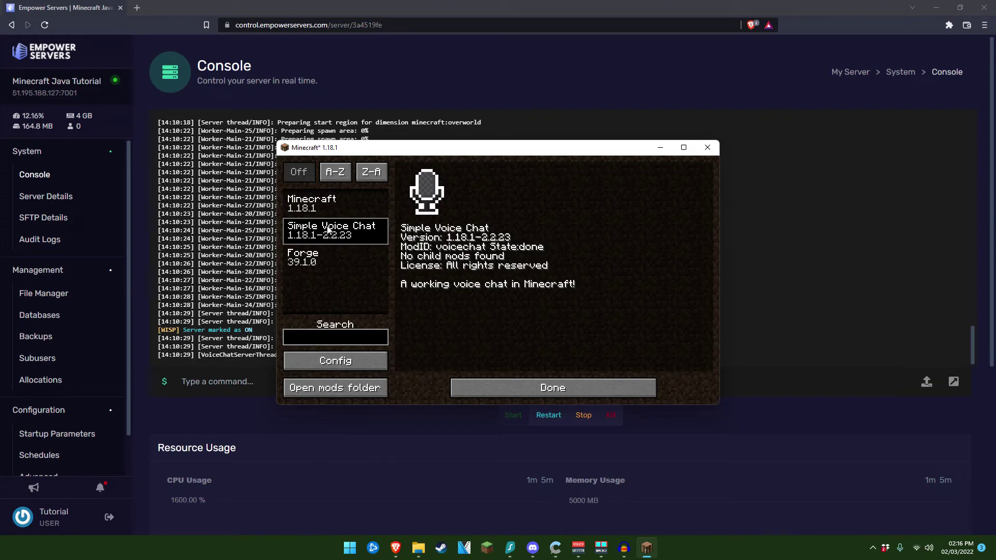
# Step: Leave the Mods screen and join the Minecraft Server from the multiplayer list
pyautogui.click(501, 388)
pyautogui.click(511, 307)
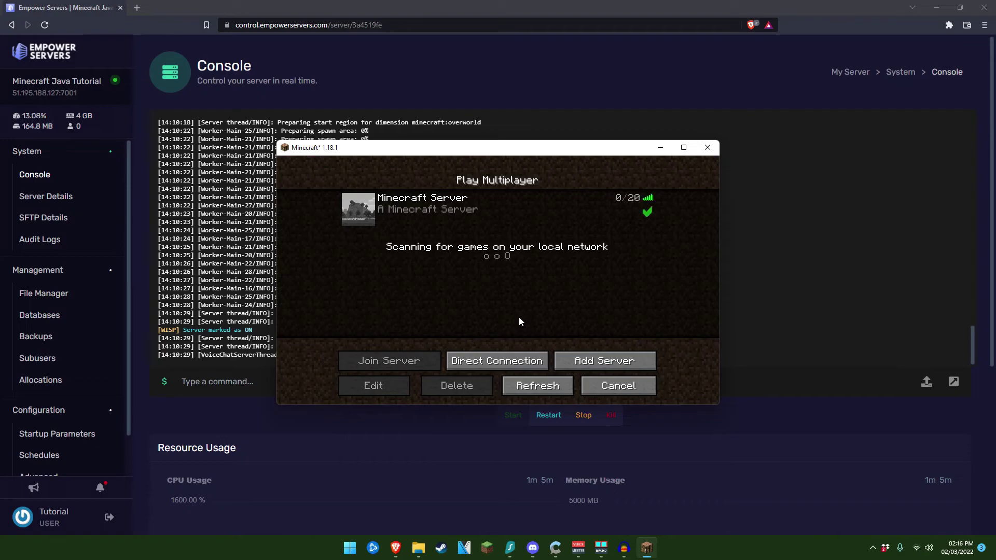
pyautogui.doubleClick(415, 204)
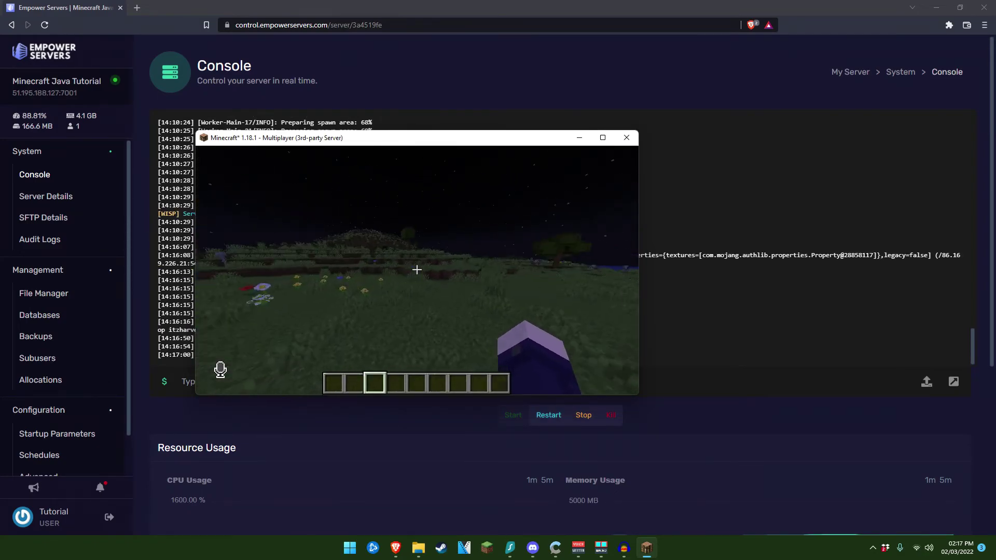
# Step: In-game, check the Simple Voice Chat settings and the in-game chat
pyautogui.press('v')
pyautogui.click(365, 265)
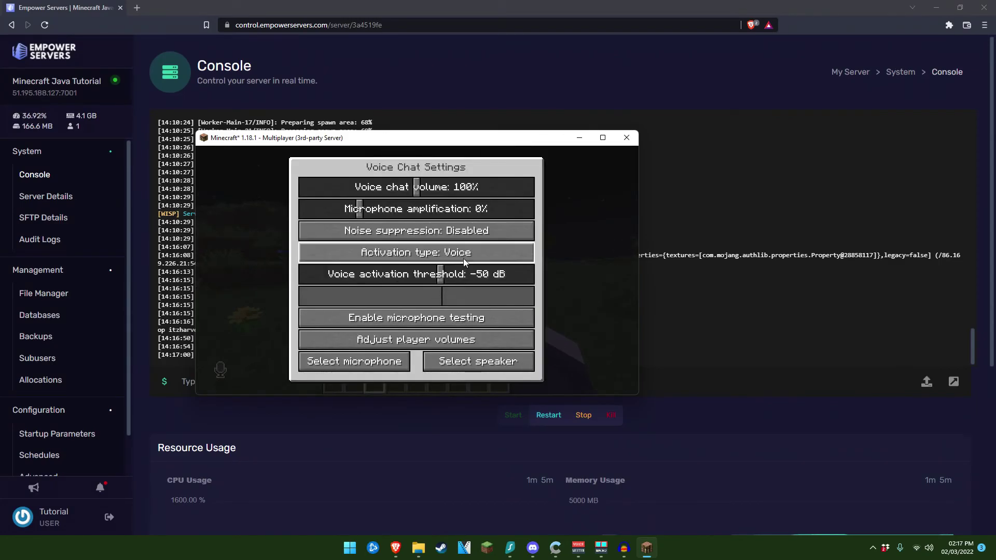
pyautogui.press('Escape')
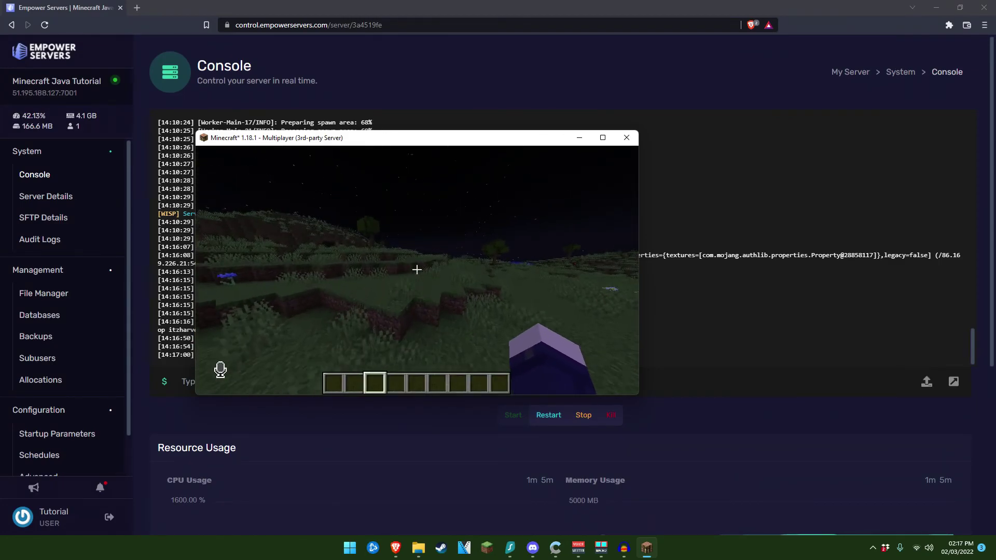
pyautogui.press('t')
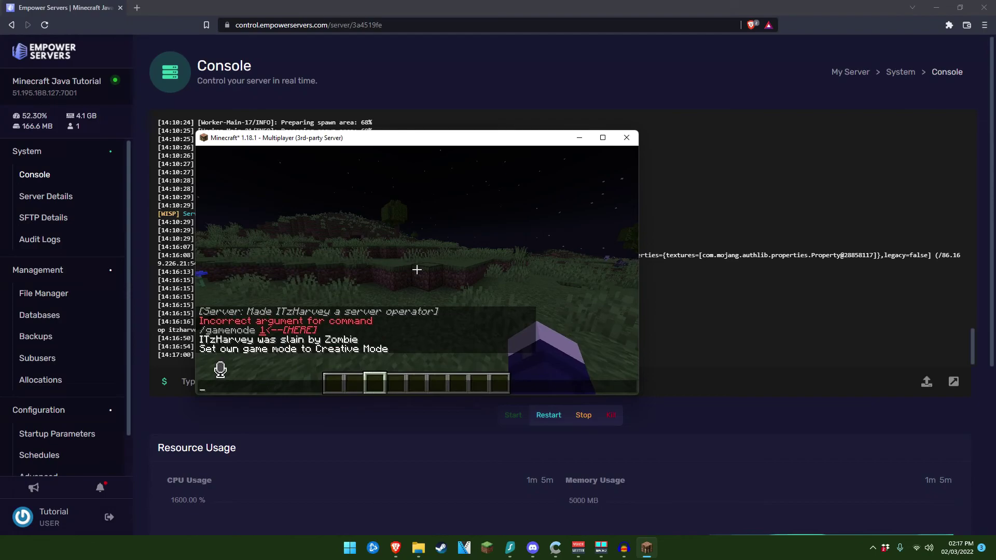
pyautogui.press('Escape')
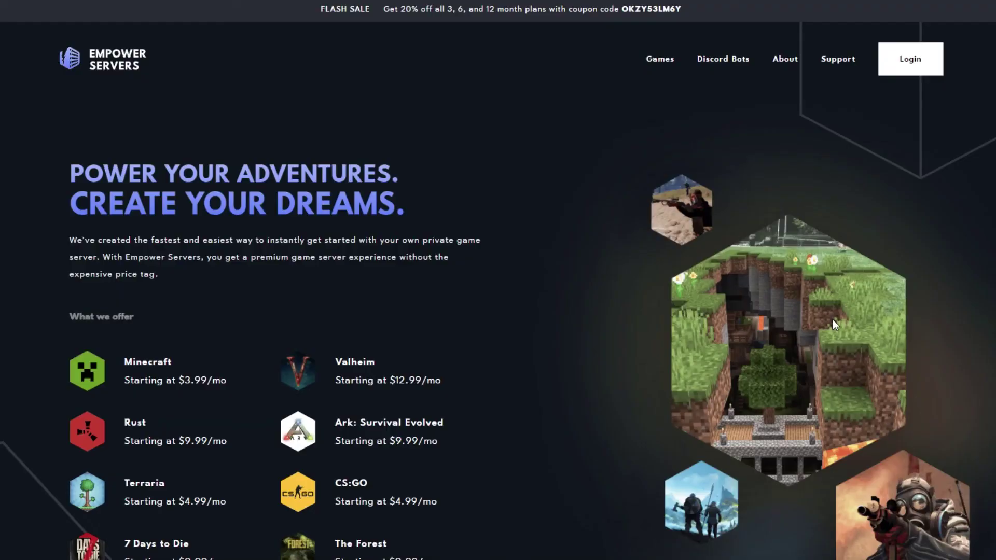